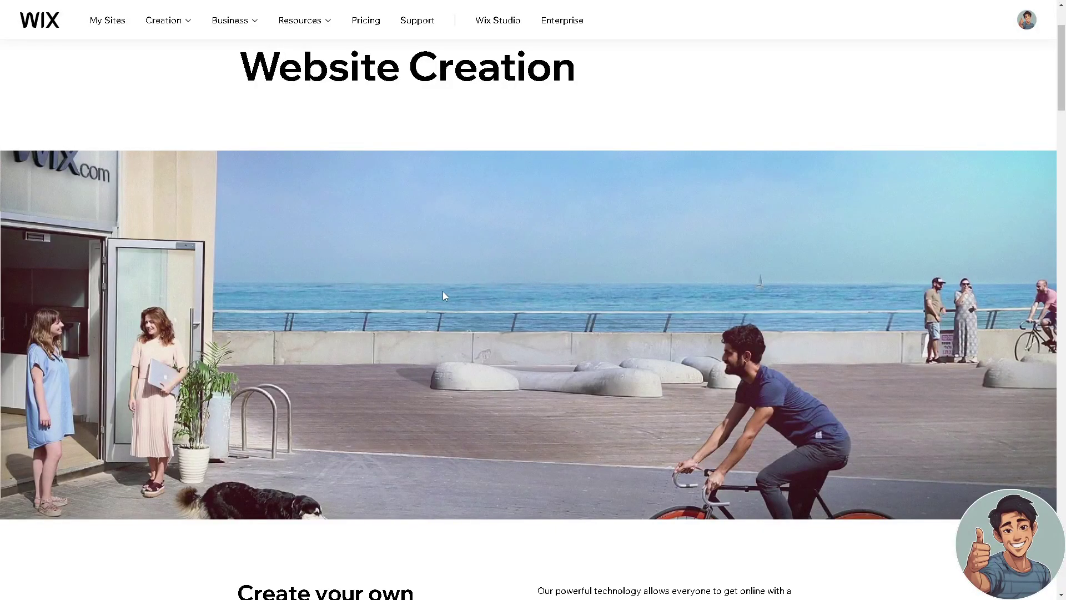
scroll(442, 291, "down", 1)
scroll(438, 296, "down", 2)
scroll(431, 301, "down", 1)
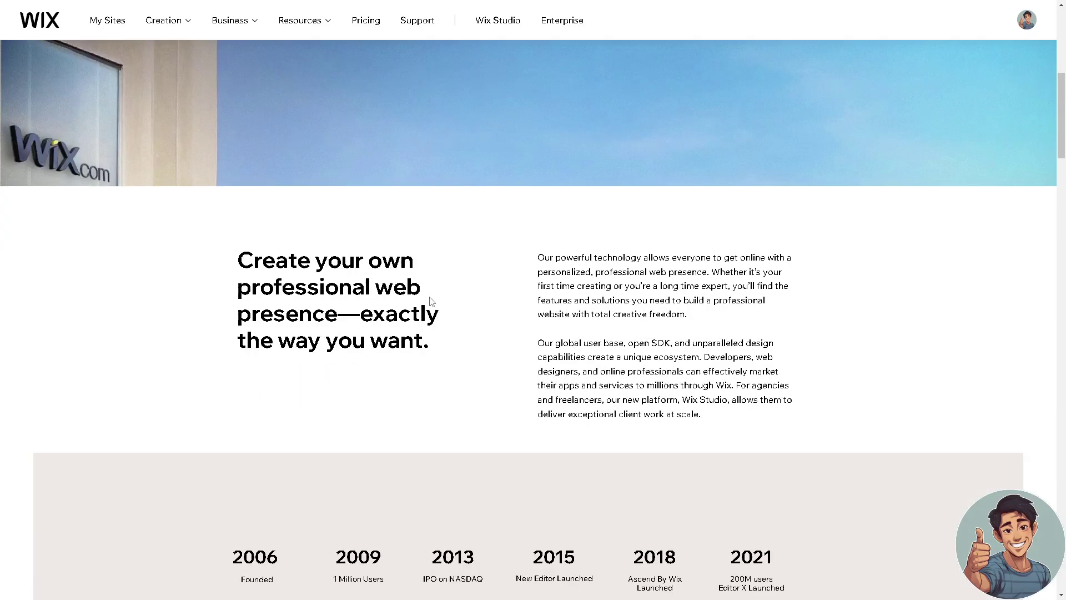
scroll(429, 300, "down", 1)
scroll(429, 302, "down", 3)
scroll(429, 303, "down", 1)
scroll(430, 303, "down", 2)
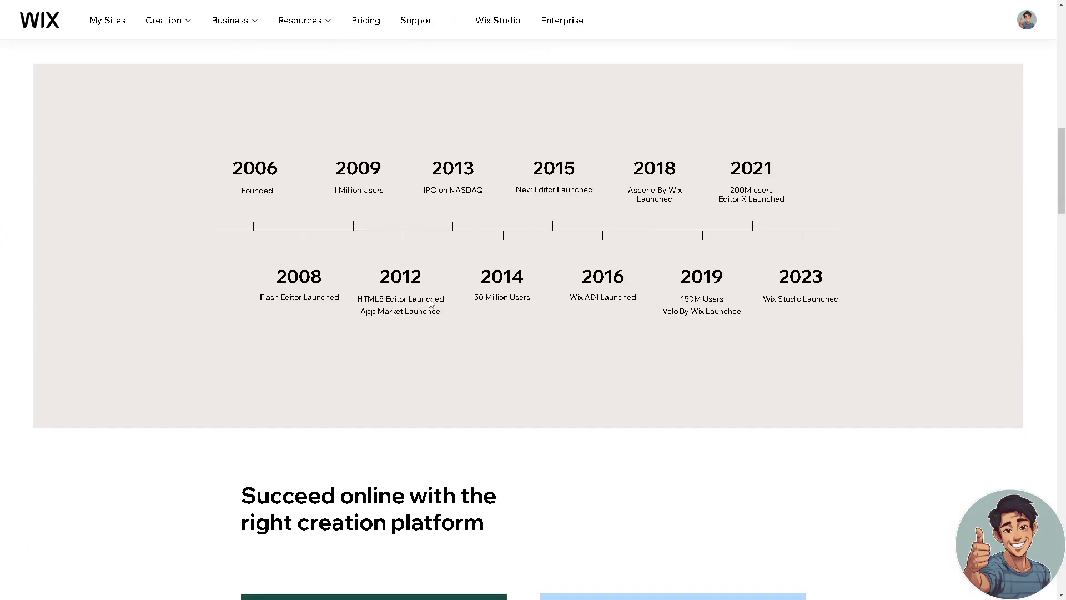
scroll(431, 304, "down", 4)
scroll(430, 304, "down", 3)
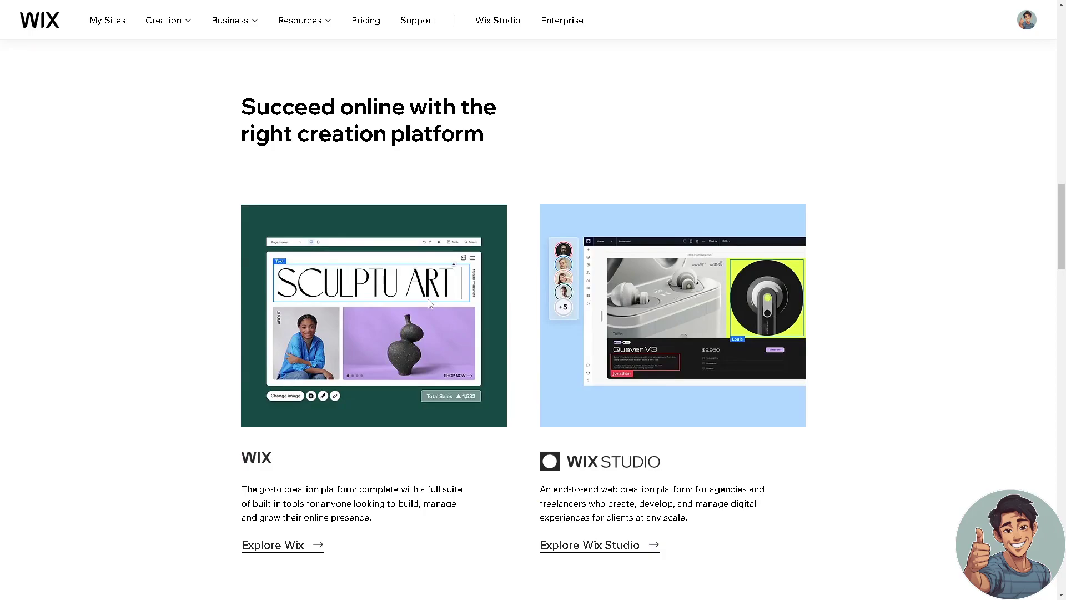
scroll(426, 308, "down", 2)
scroll(421, 316, "down", 3)
scroll(421, 317, "down", 2)
scroll(421, 318, "down", 2)
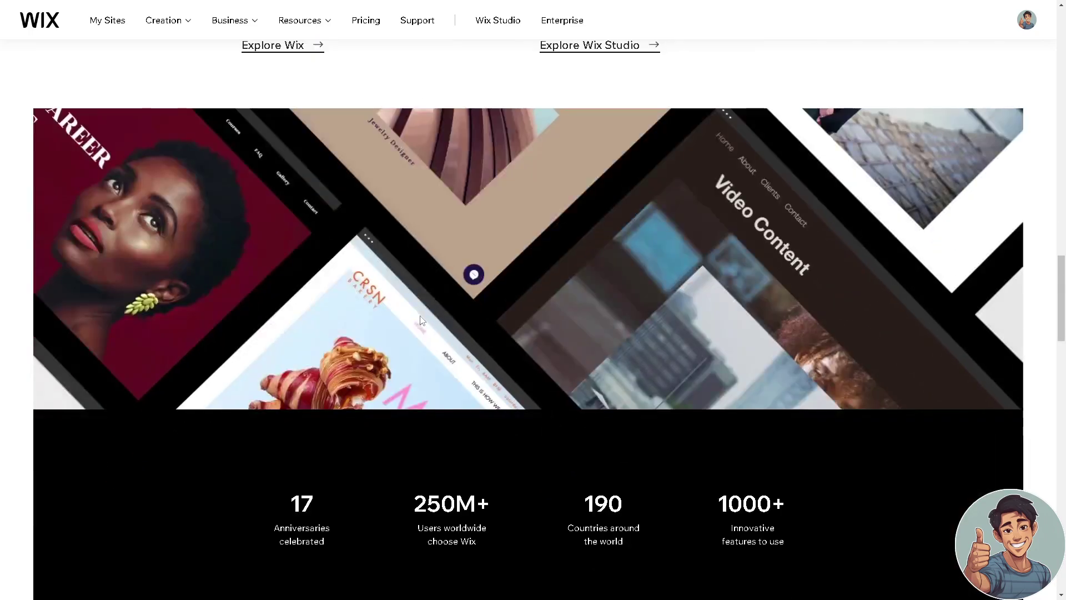
scroll(420, 320, "down", 3)
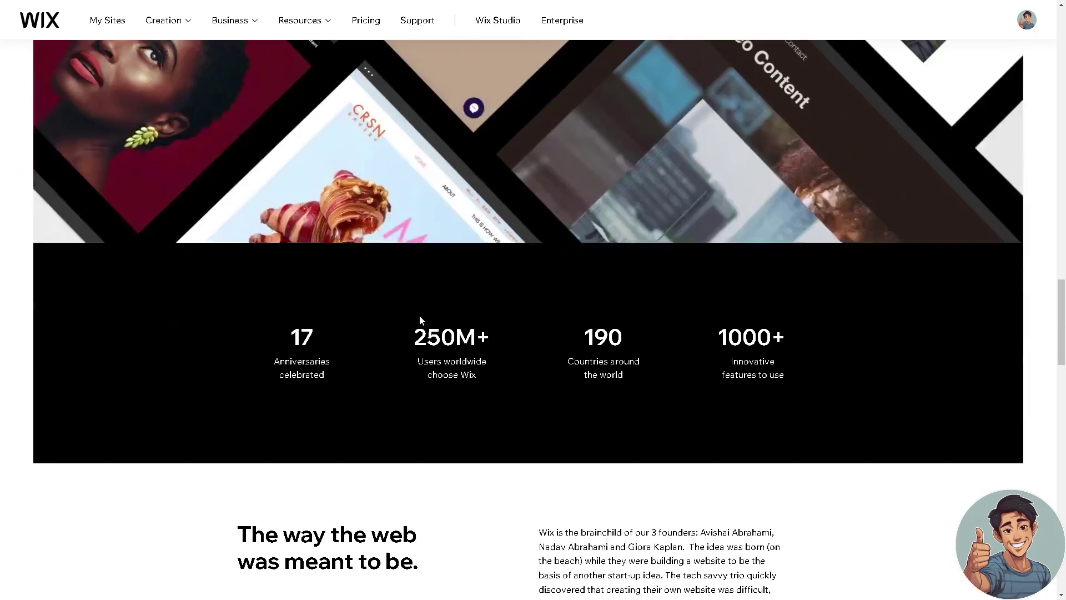
scroll(420, 320, "down", 3)
scroll(420, 320, "down", 3)
scroll(420, 320, "down", 4)
scroll(419, 320, "down", 3)
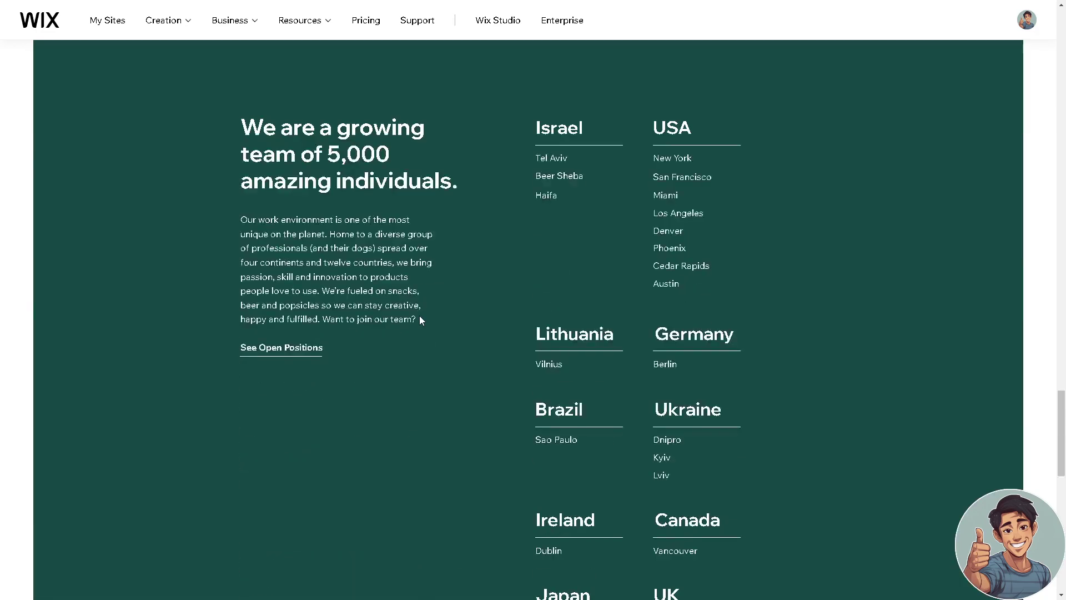
scroll(420, 320, "down", 2)
scroll(420, 320, "down", 2)
scroll(420, 320, "down", 2)
scroll(420, 320, "down", 3)
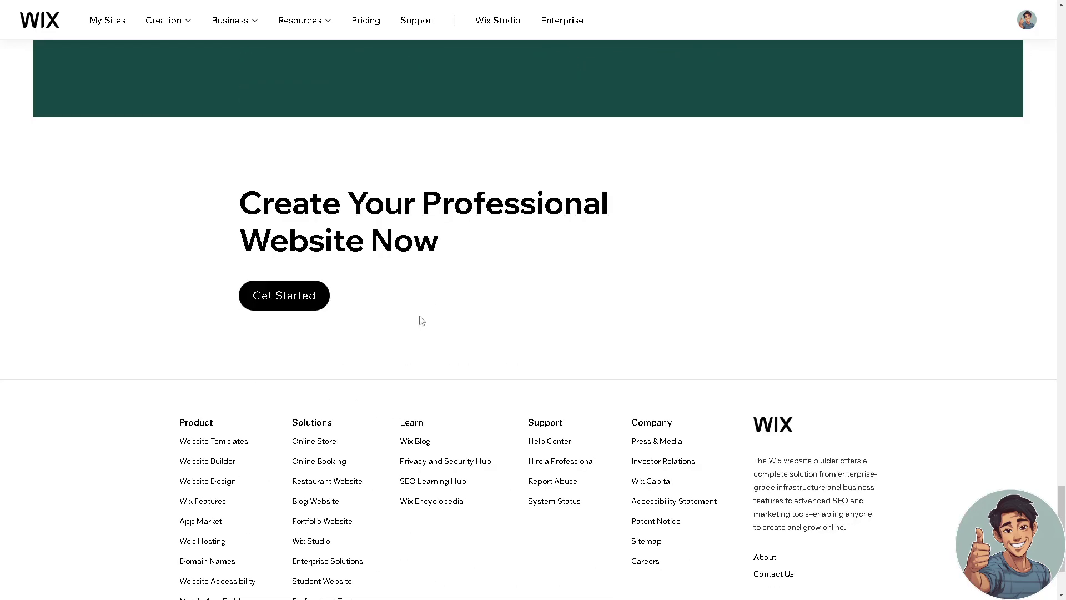
scroll(420, 320, "up", 4)
scroll(419, 320, "up", 1)
scroll(420, 320, "up", 4)
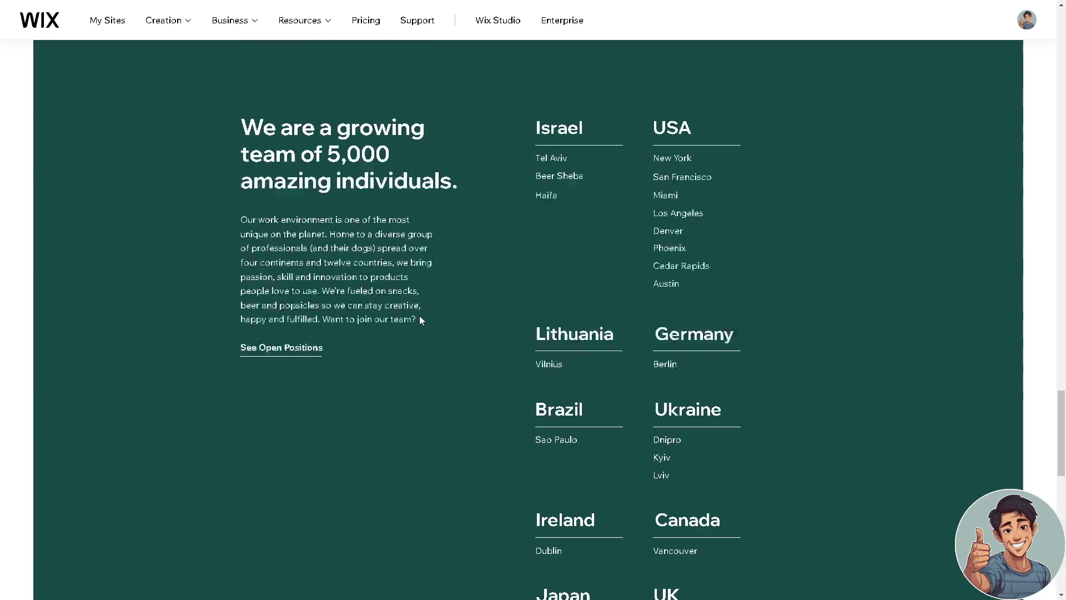
scroll(419, 319, "up", 3)
scroll(420, 319, "up", 5)
scroll(419, 320, "up", 3)
scroll(419, 317, "up", 1)
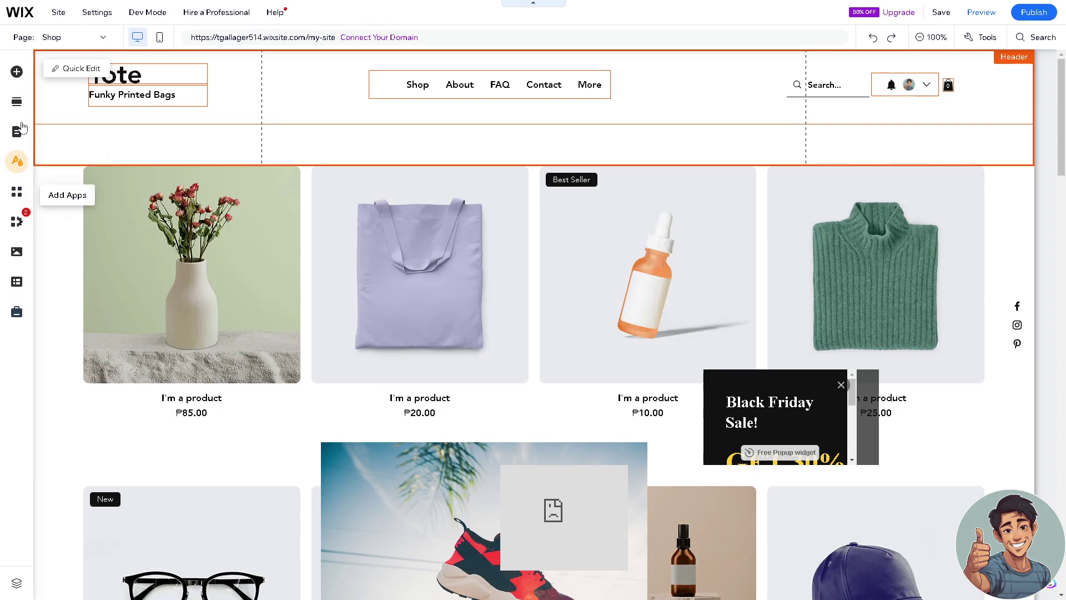
Review the site's page list in the Editor, then leave fullscreen to reach the browser tabs.
left_click(101, 38)
scroll(52, 309, "down", 2)
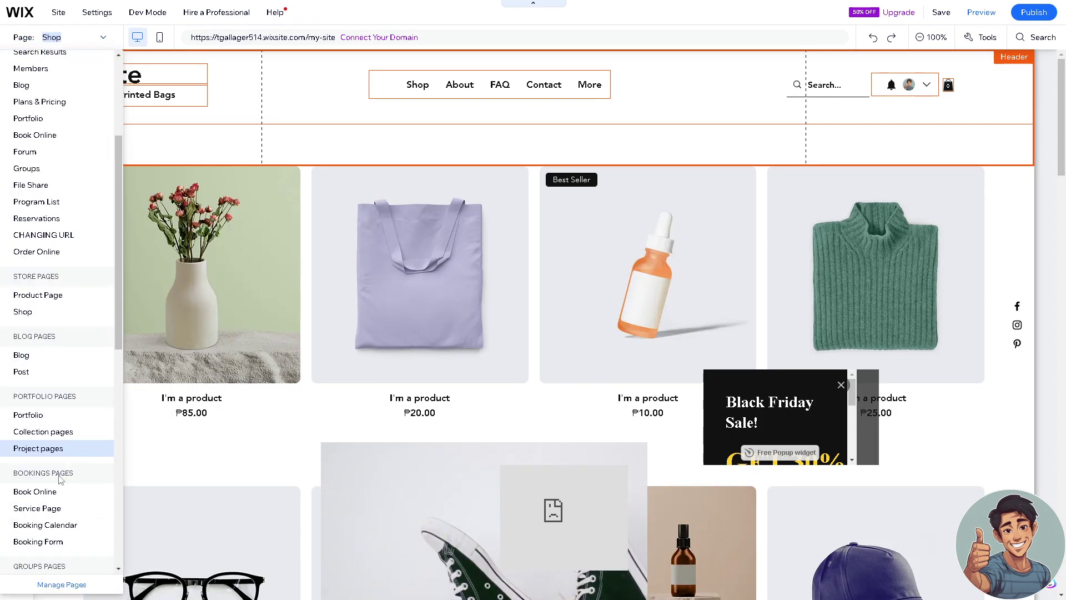
scroll(58, 450, "down", 2)
scroll(62, 476, "down", 3)
scroll(66, 485, "down", 1)
scroll(67, 475, "up", 3)
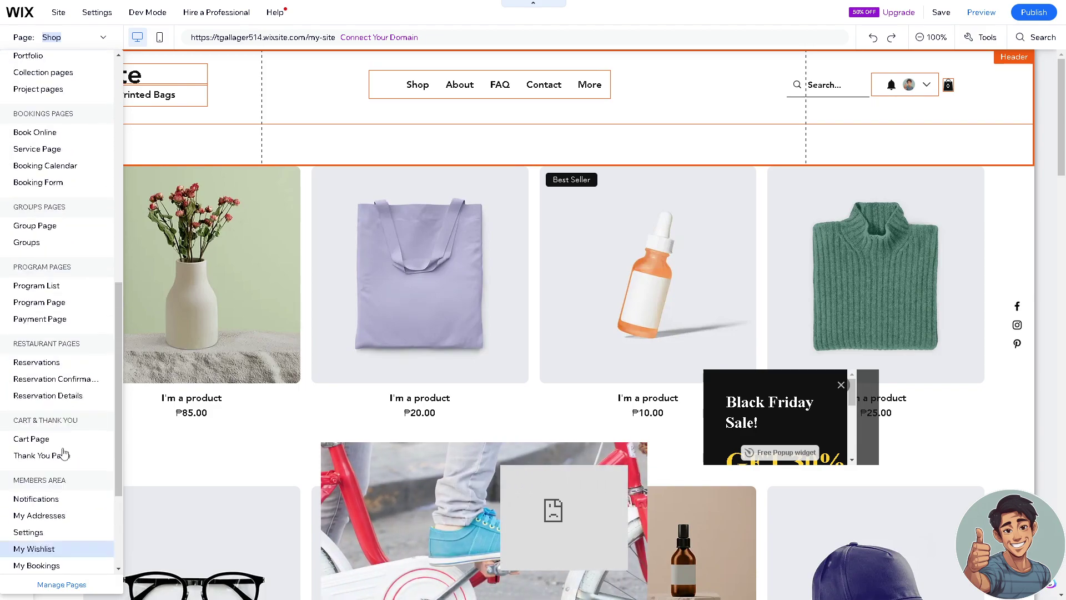
scroll(81, 249, "up", 5)
scroll(50, 167, "up", 3)
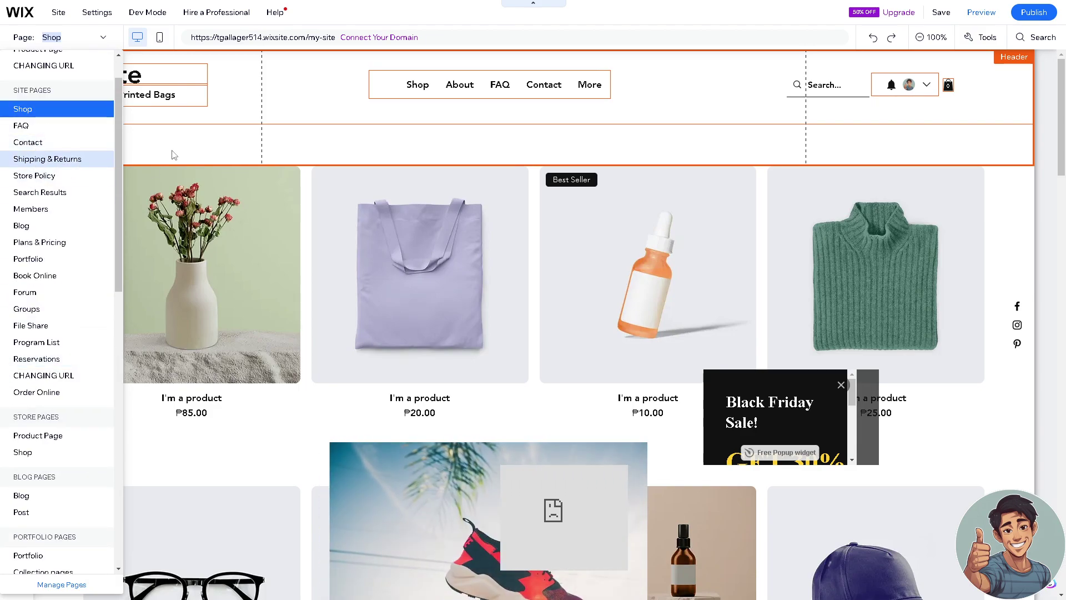
left_click(328, 155)
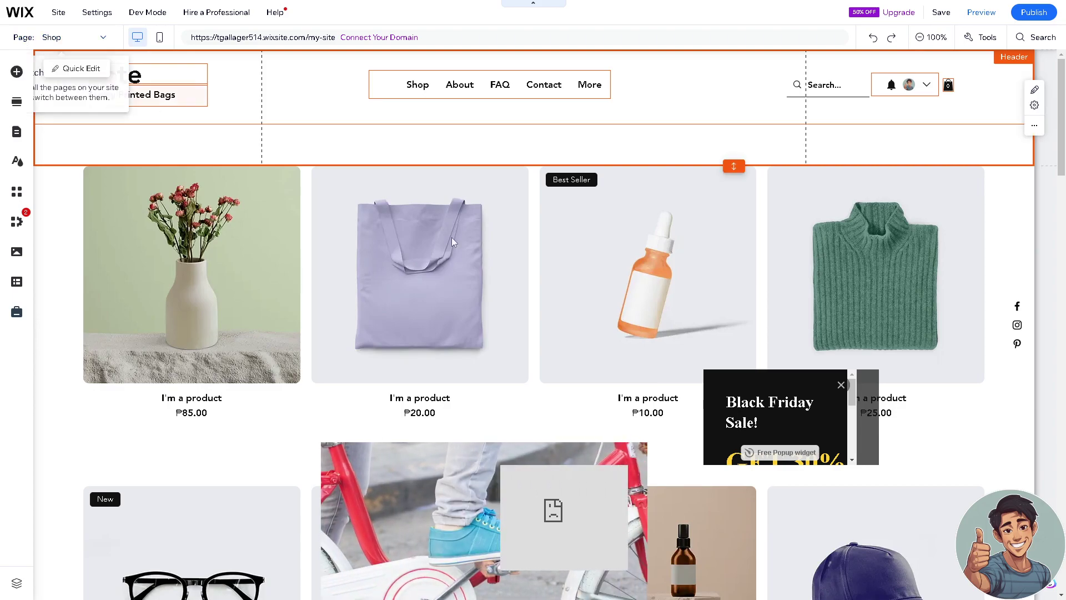
key("F11")
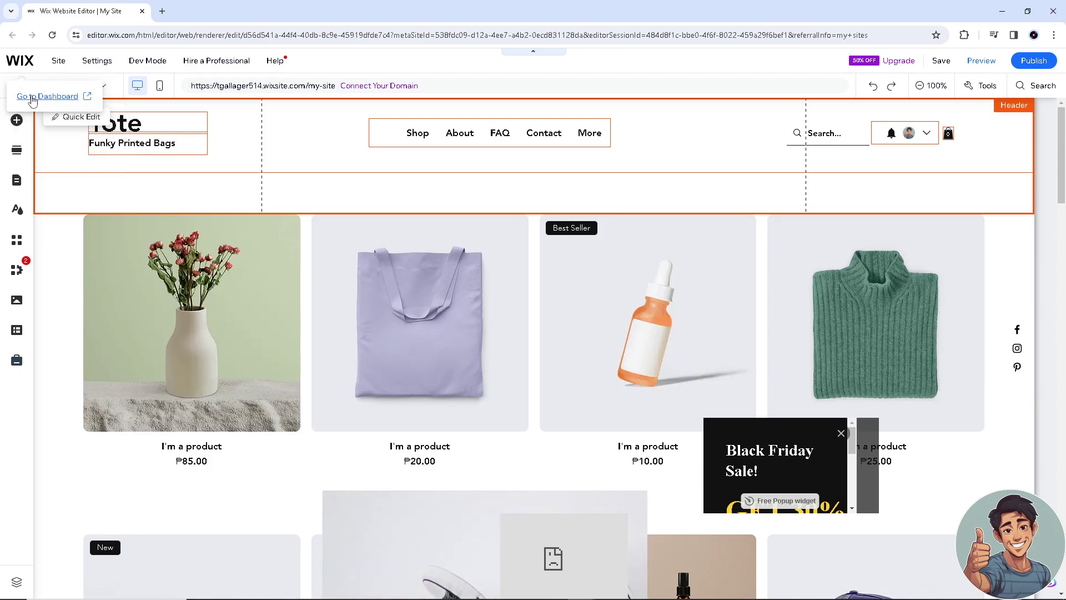
Go to the site dashboard in a new tab and reach its Settings page.
left_click(47, 96)
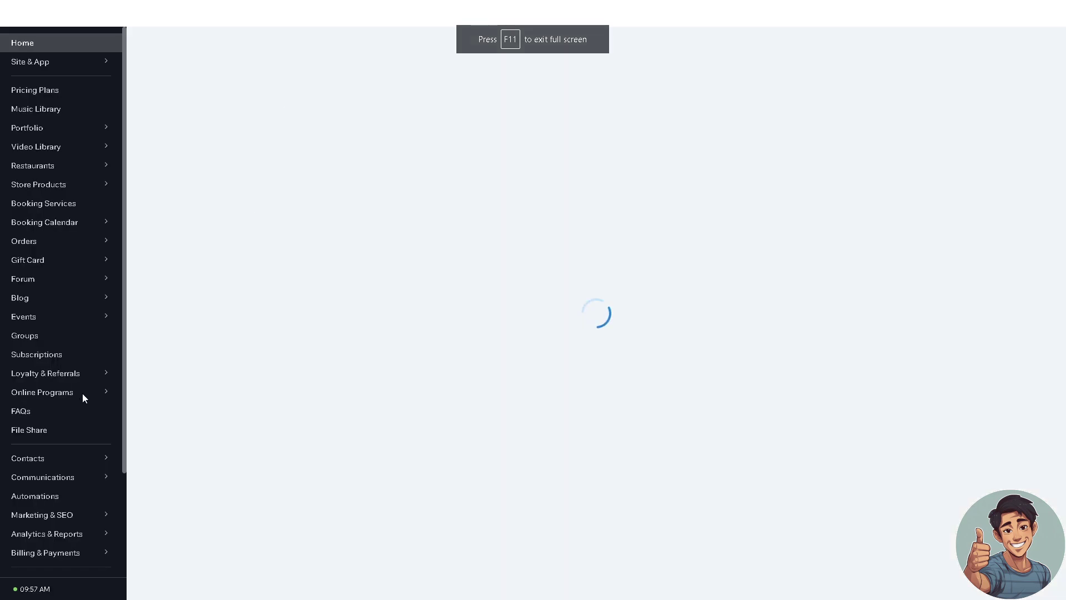
scroll(36, 411, "down", 1)
scroll(35, 419, "down", 2)
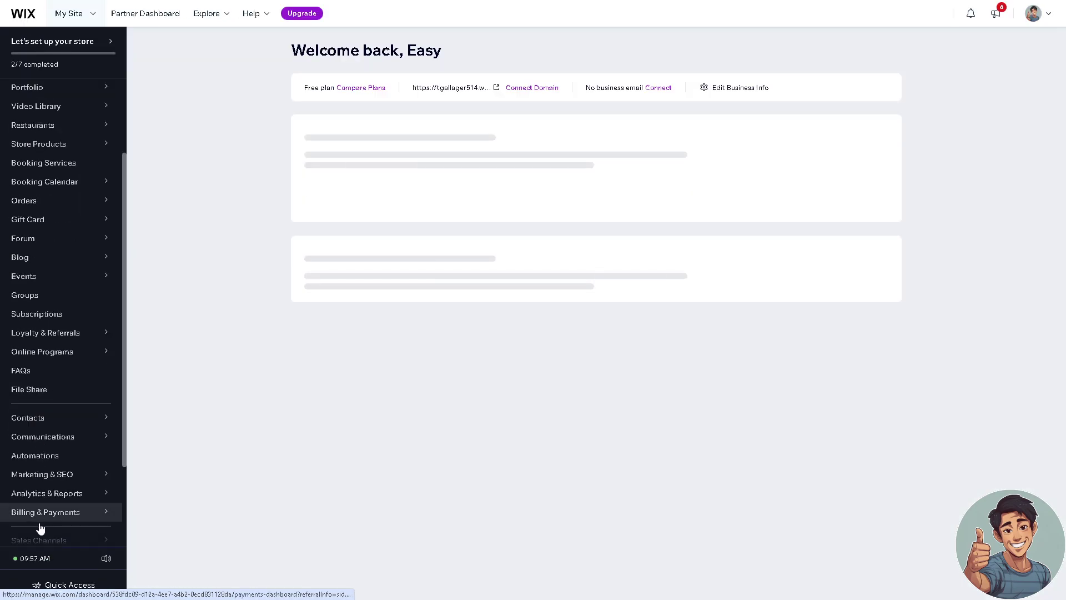
scroll(38, 526, "down", 2)
left_click(42, 465)
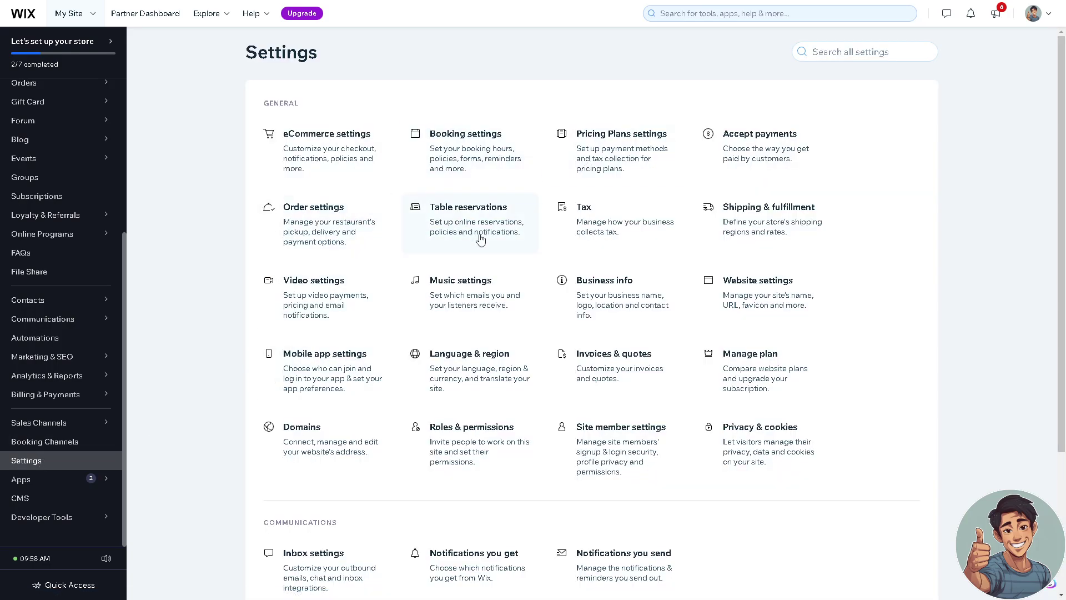
Choose the Domains card to reach the Connect a domain page for My Site.
left_click(307, 438)
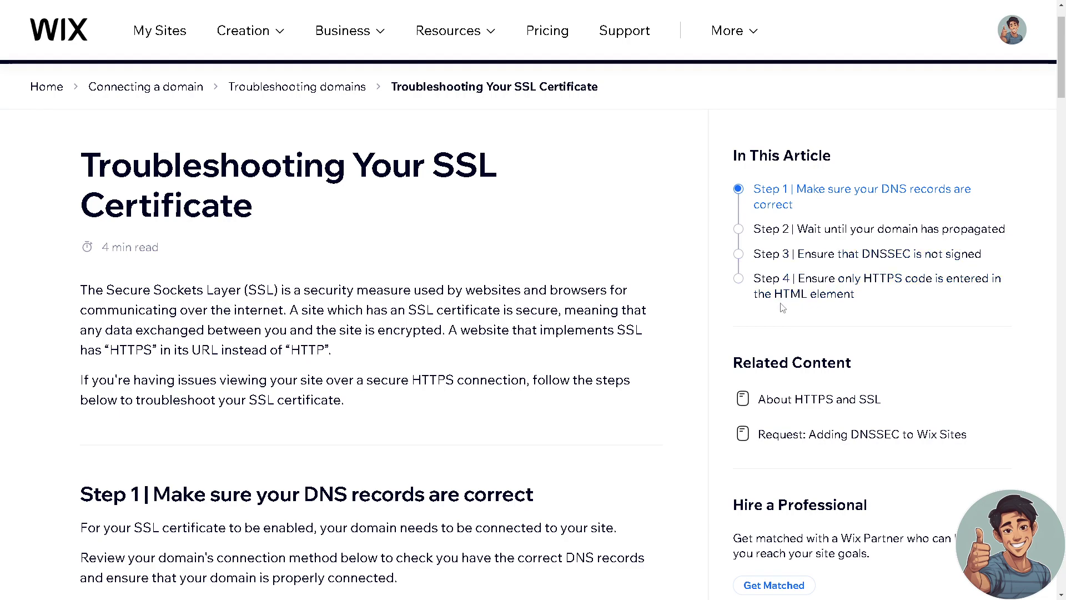
scroll(385, 348, "down", 3)
scroll(385, 349, "down", 1)
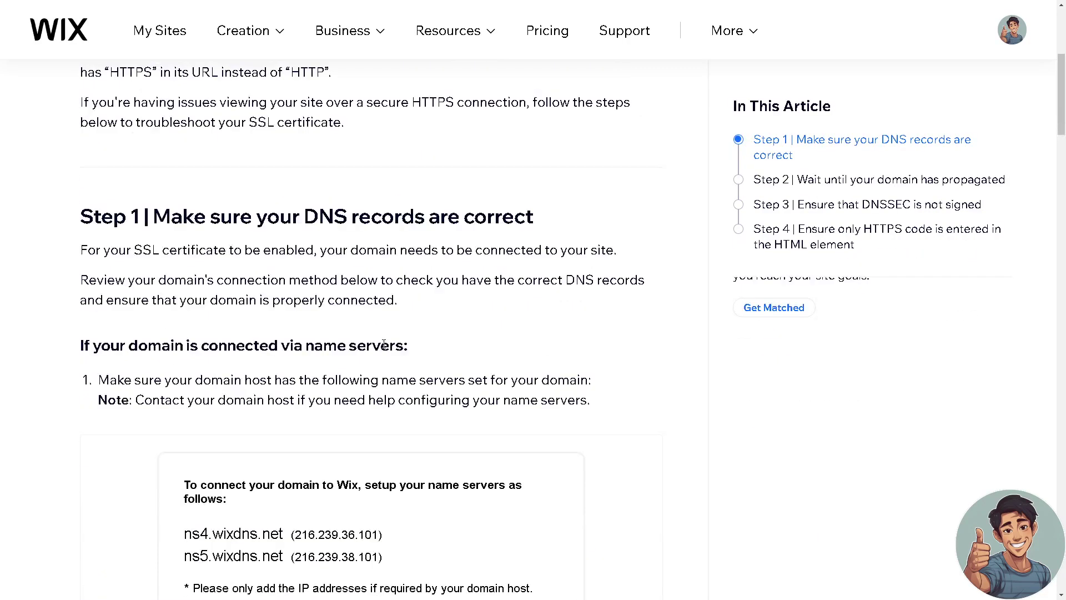
scroll(386, 348, "down", 2)
scroll(383, 345, "down", 1)
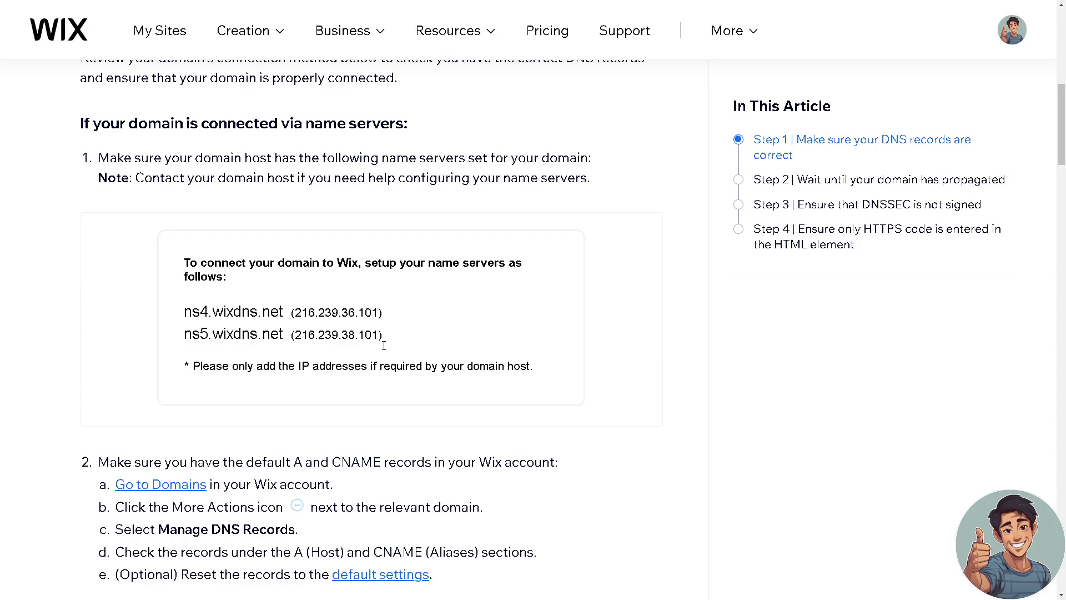
scroll(650, 308, "down", 1)
scroll(648, 309, "down", 6)
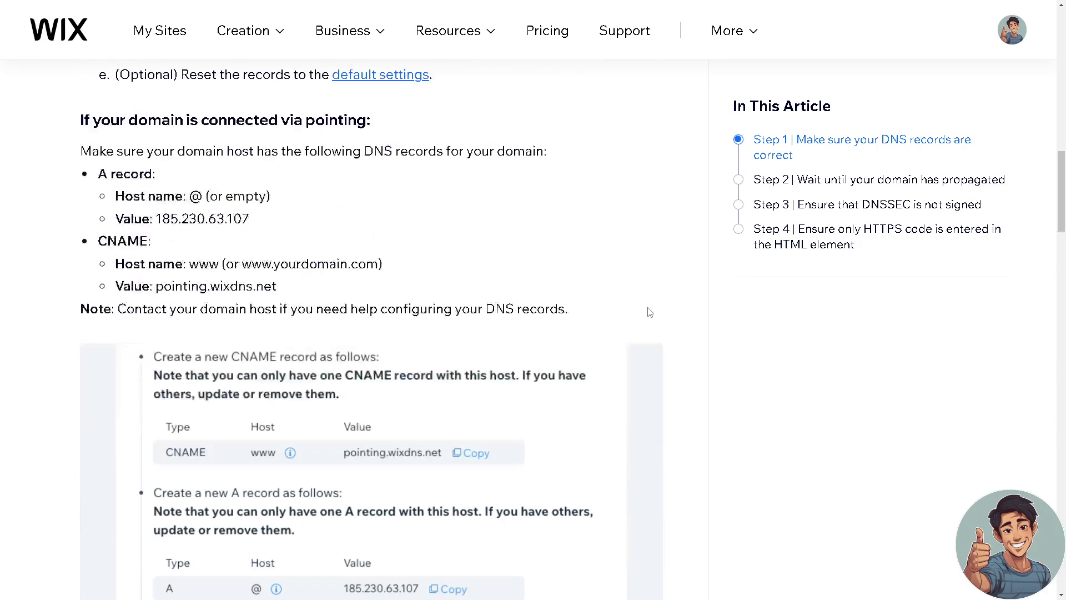
scroll(642, 324, "down", 2)
scroll(628, 352, "down", 3)
scroll(541, 368, "down", 2)
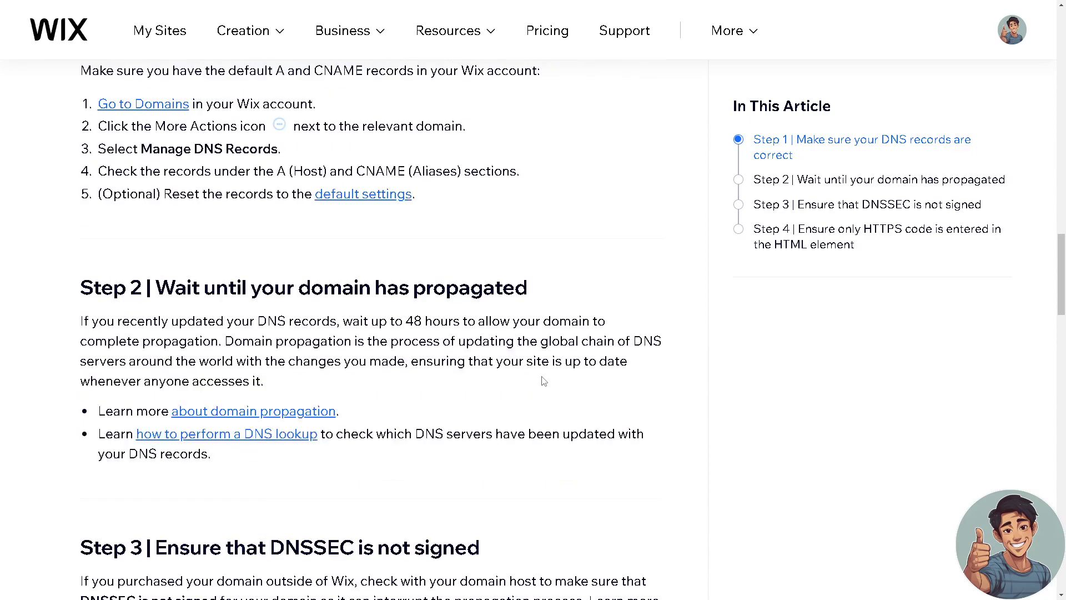
scroll(543, 381, "down", 3)
scroll(543, 380, "down", 2)
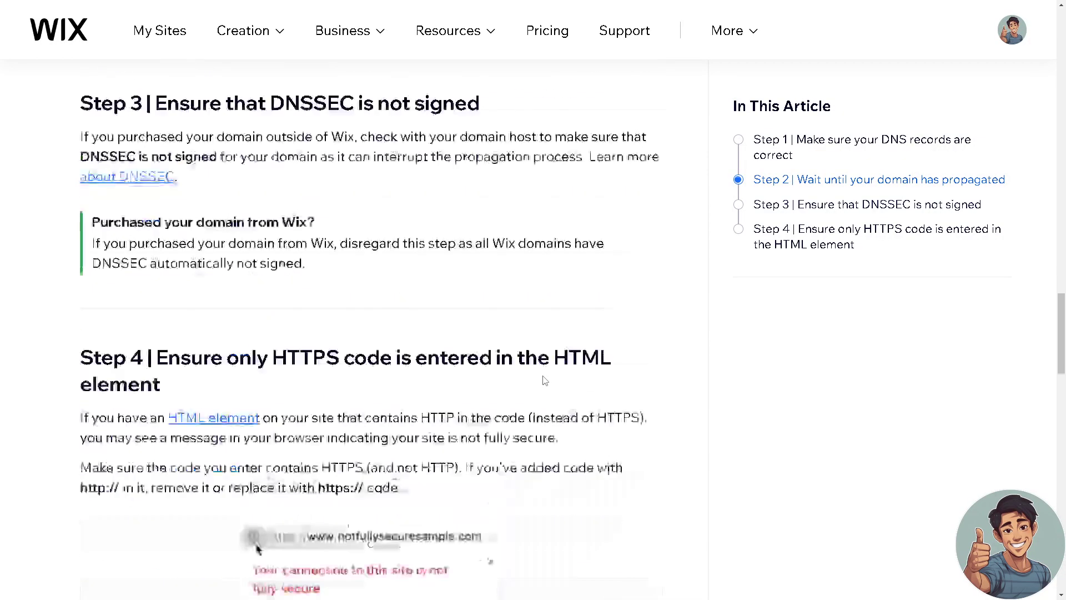
scroll(544, 381, "down", 3)
scroll(542, 381, "down", 2)
scroll(542, 380, "up", 2)
scroll(542, 380, "up", 3)
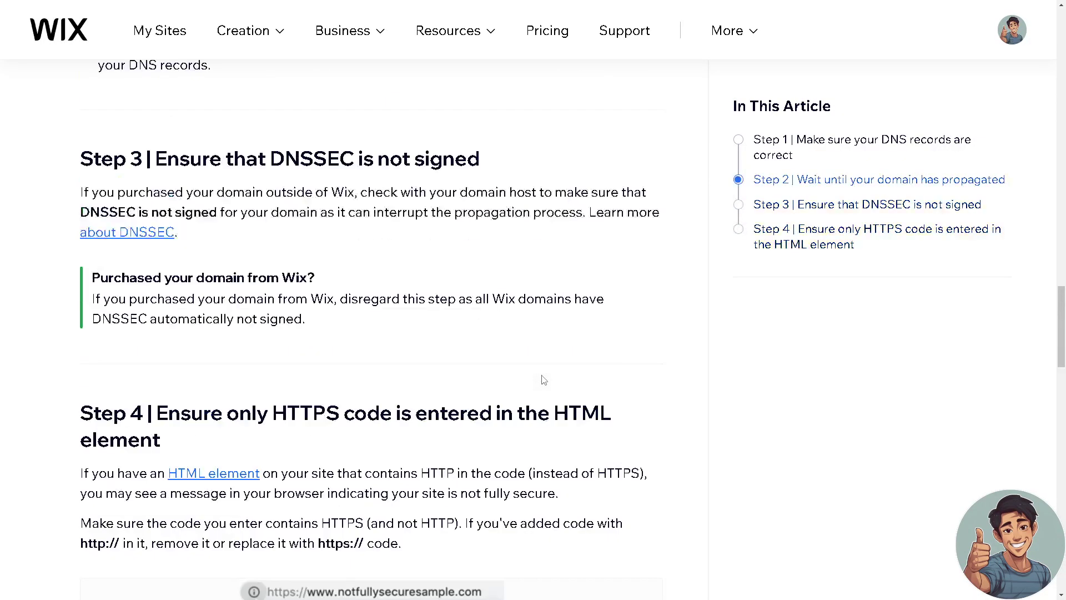
scroll(544, 380, "up", 2)
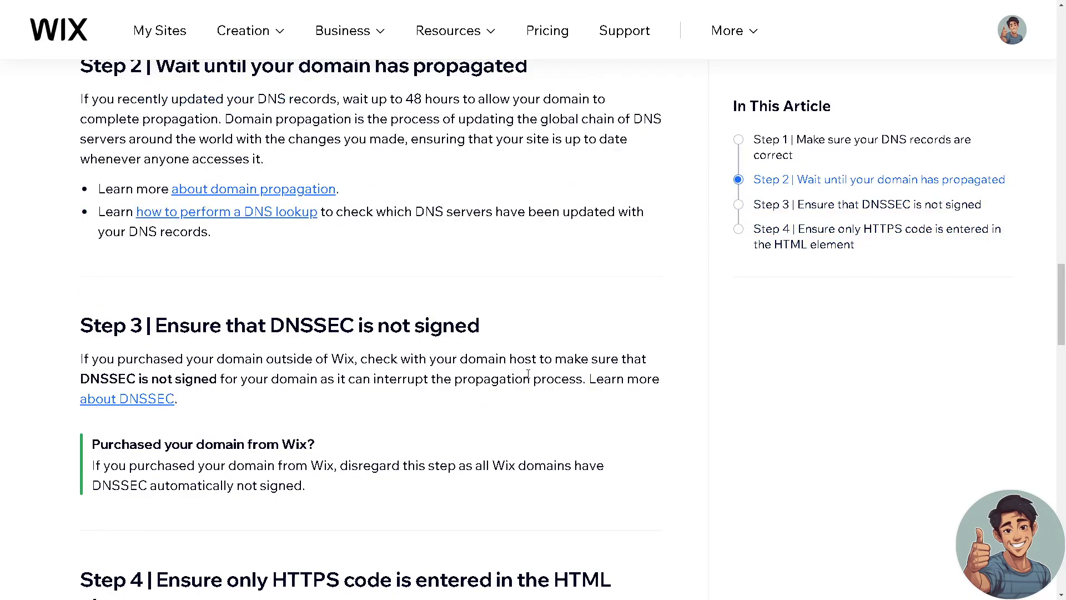
scroll(528, 374, "down", 2)
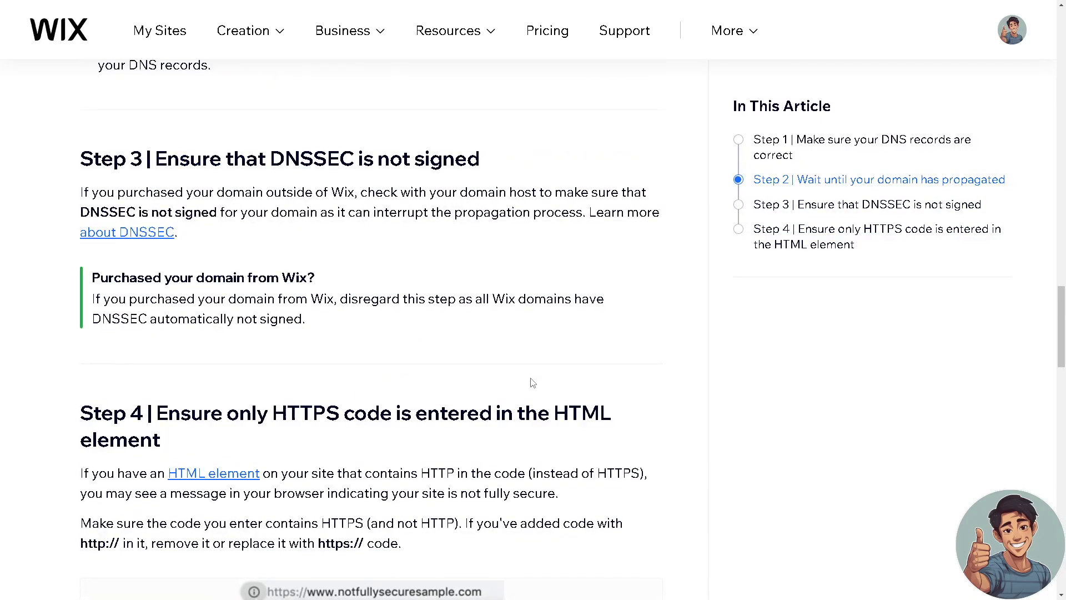